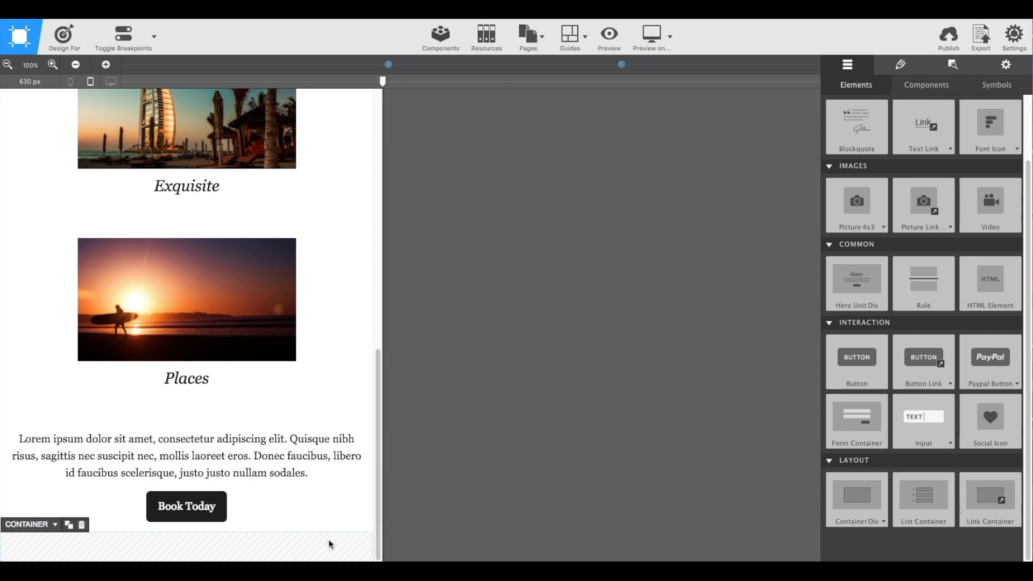
Assign the class footer to the empty container below the Book Today button.
click(908, 63)
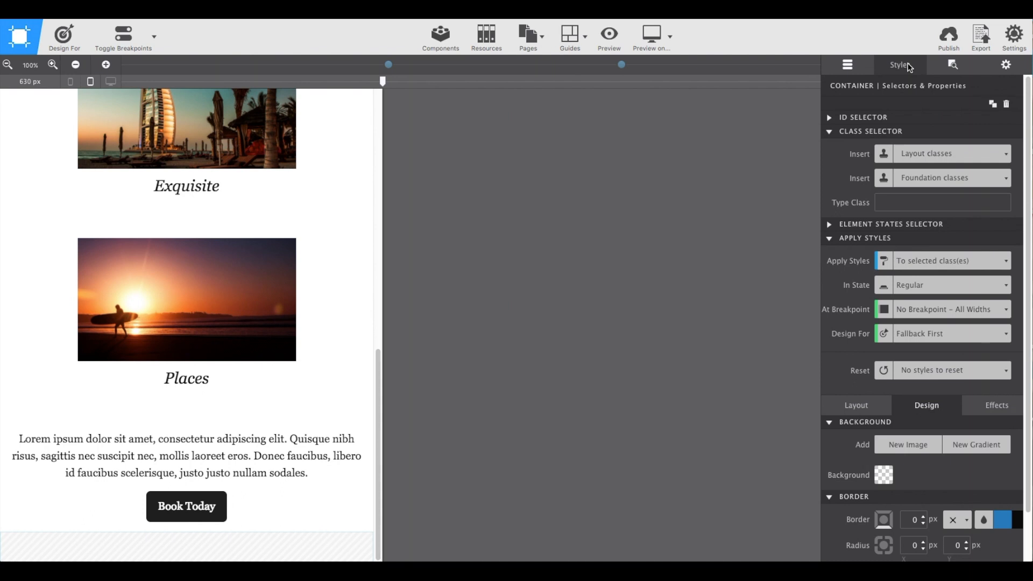
click(892, 204)
text(footer)
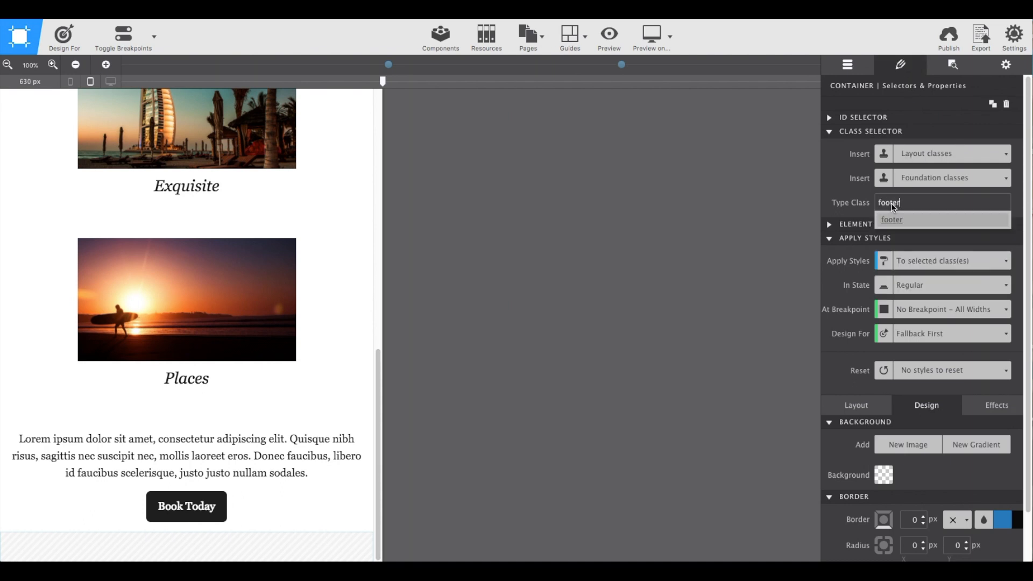
key(Return)
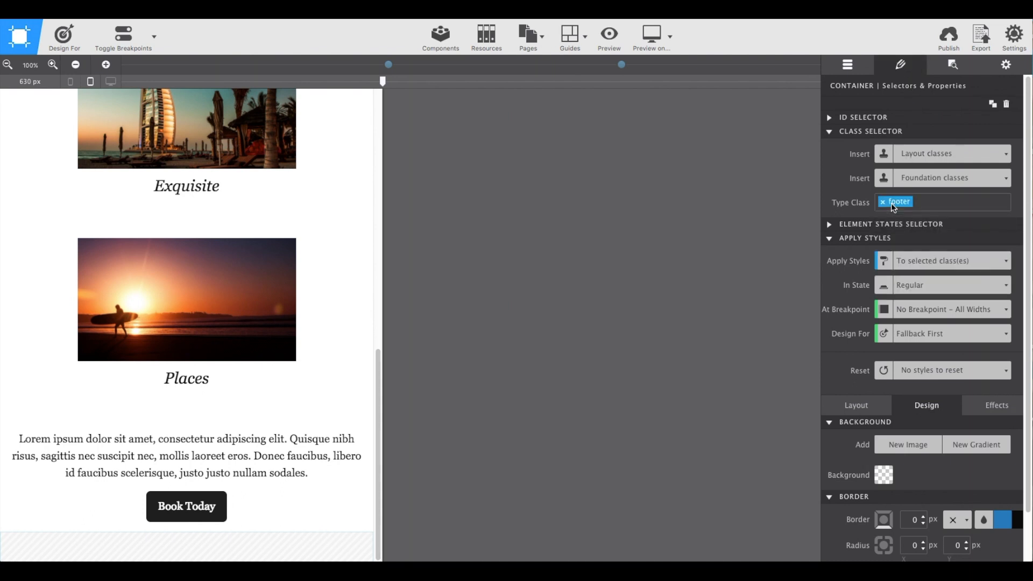
scroll(877, 201, down, 1)
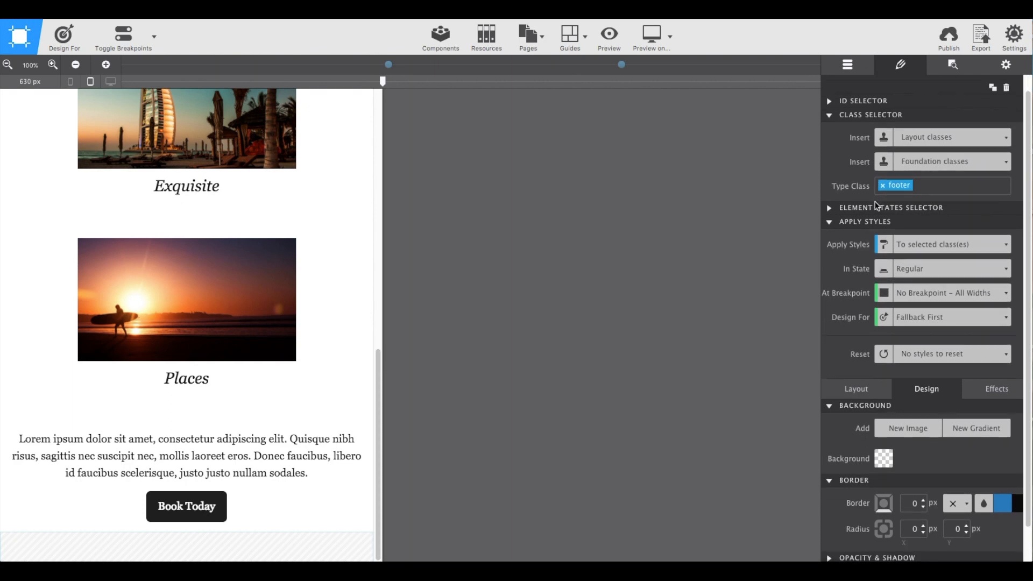
Insert a new container div inside the footer container.
click(861, 67)
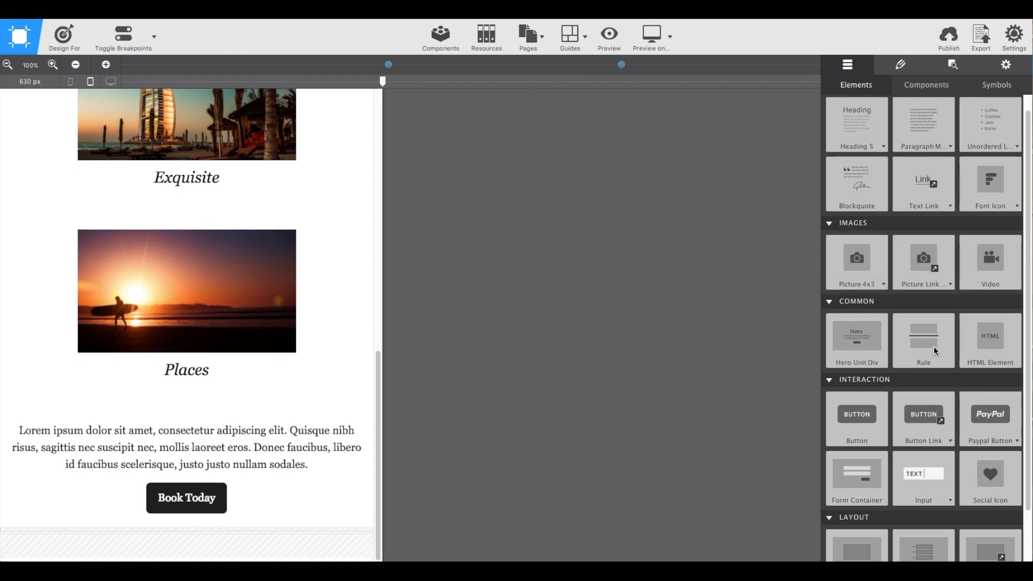
scroll(934, 347, down, 2)
click(859, 487)
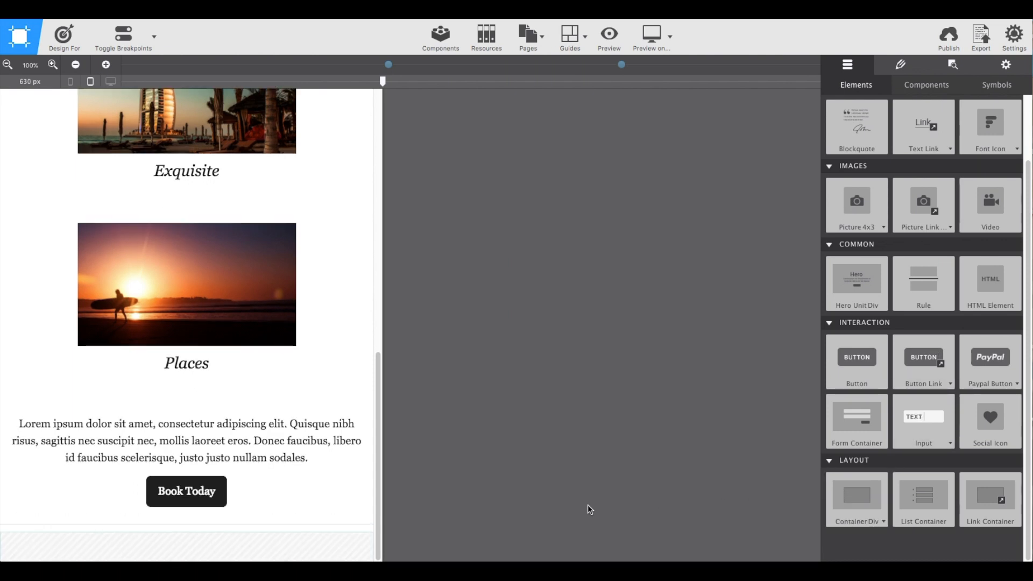
click(344, 547)
Assign the class footer-nav to the container nested in the footer.
double_click(337, 547)
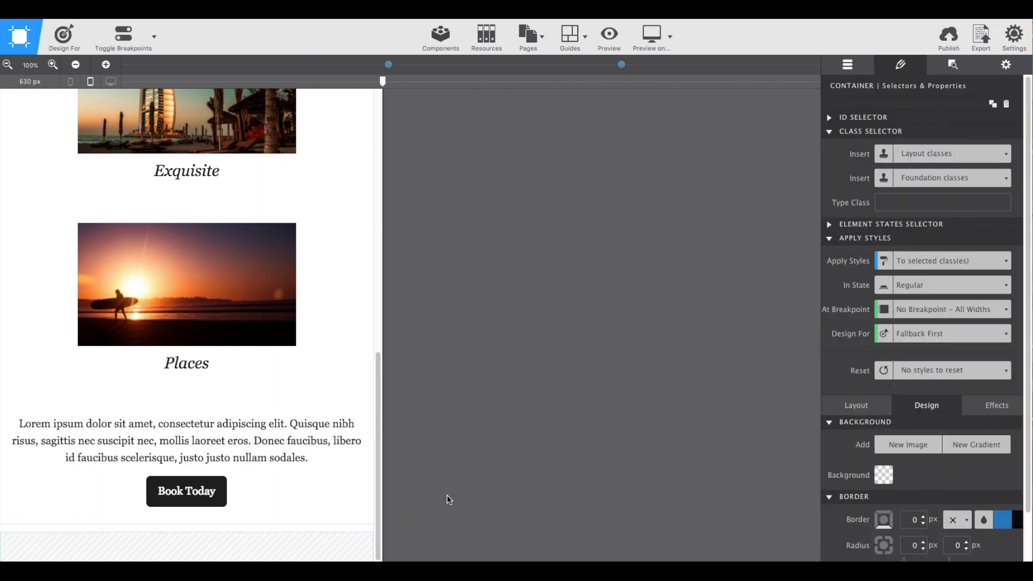
click(883, 202)
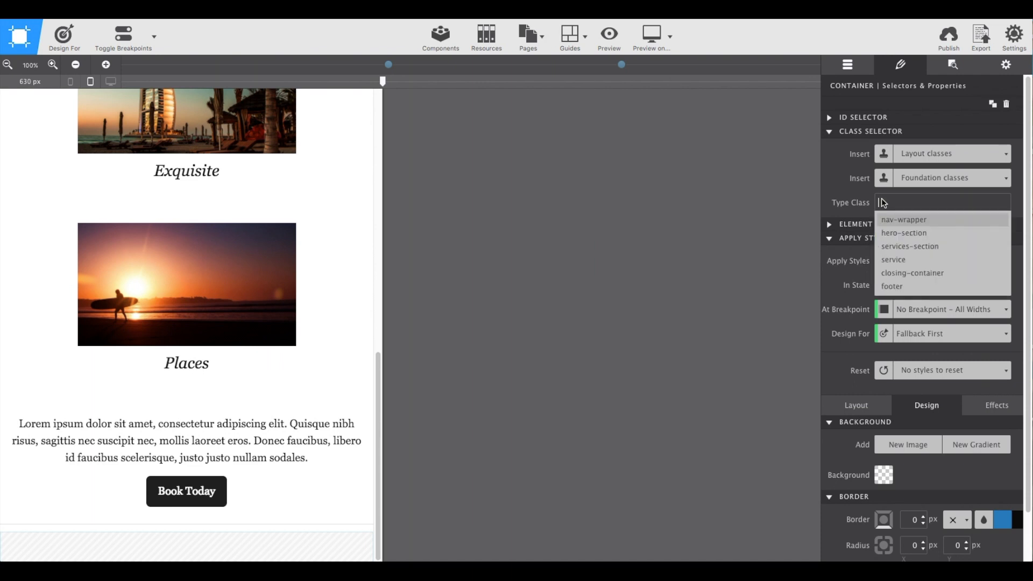
text(foote)
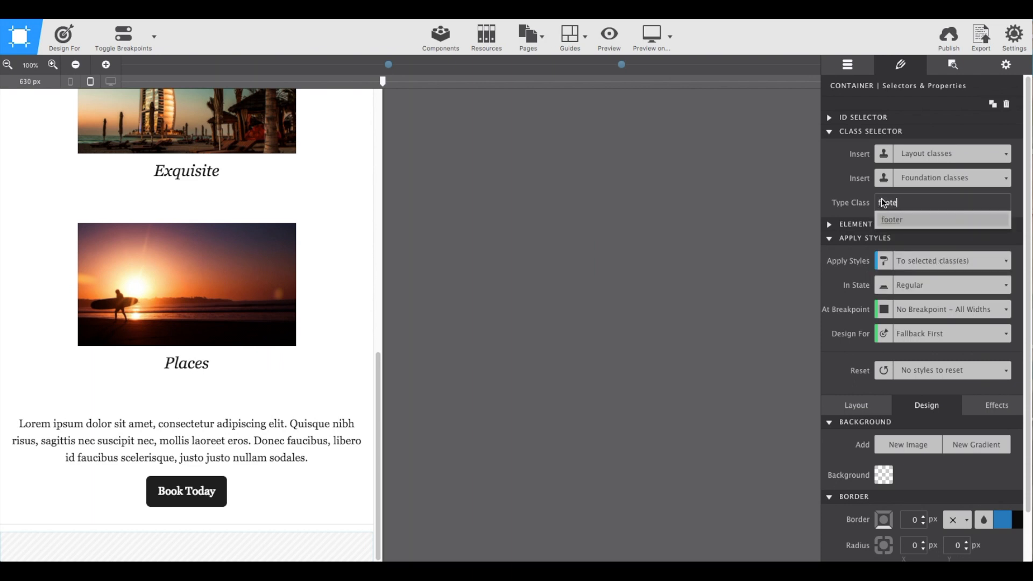
text(r-n)
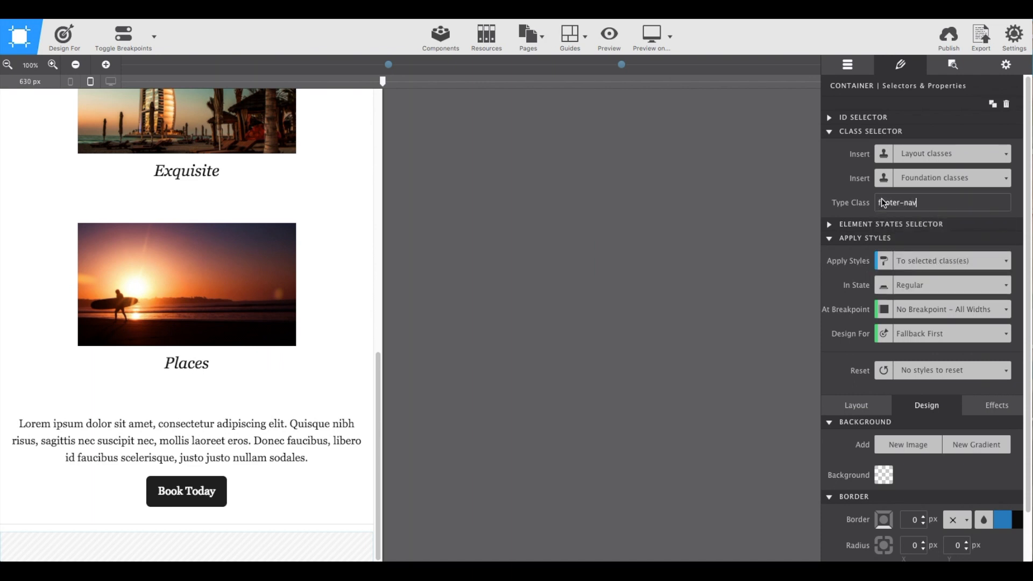
text(av)
key(Return)
Add a text link inside the footer-nav container and give it the class footer-link.
click(861, 70)
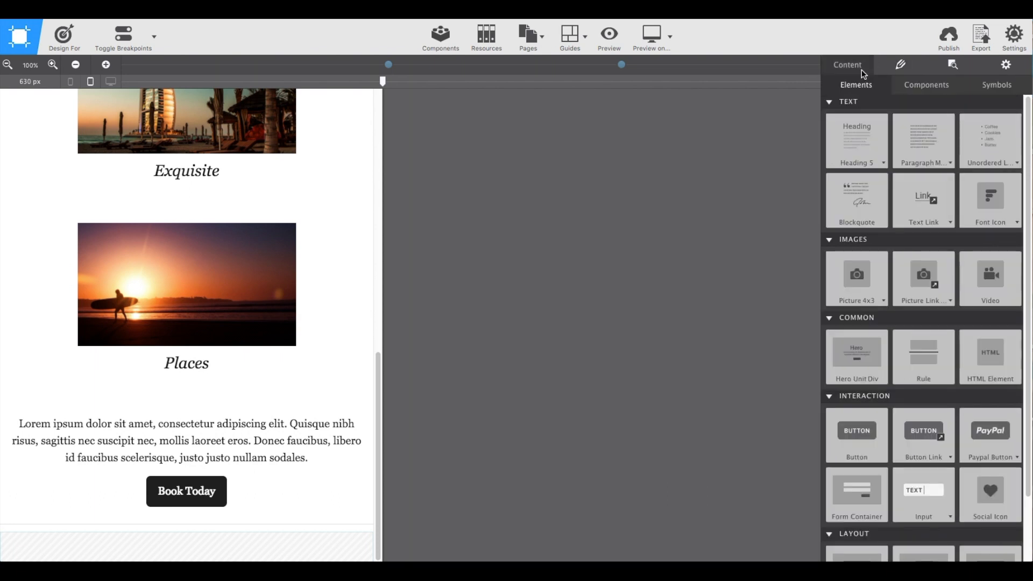
click(931, 201)
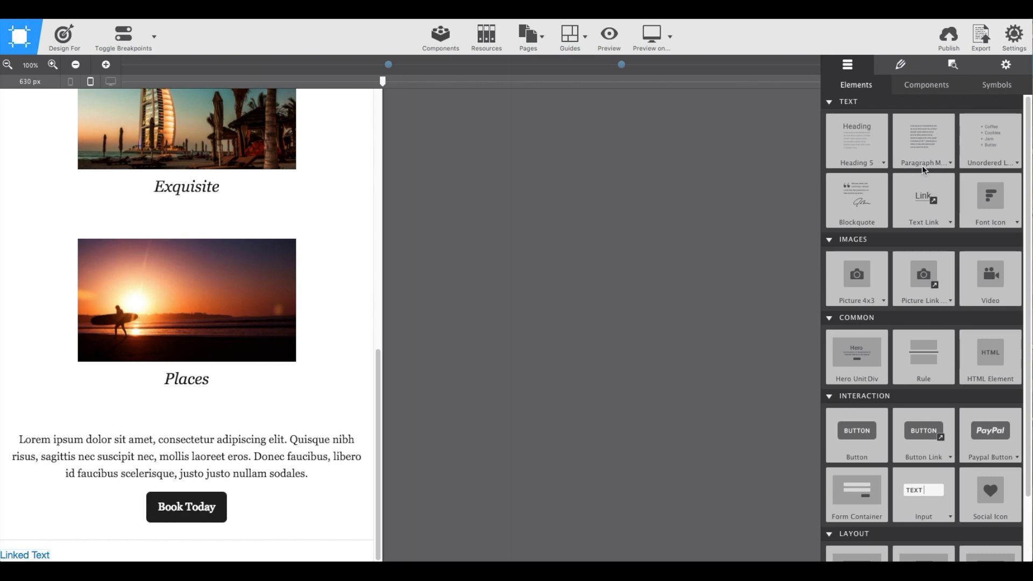
click(899, 62)
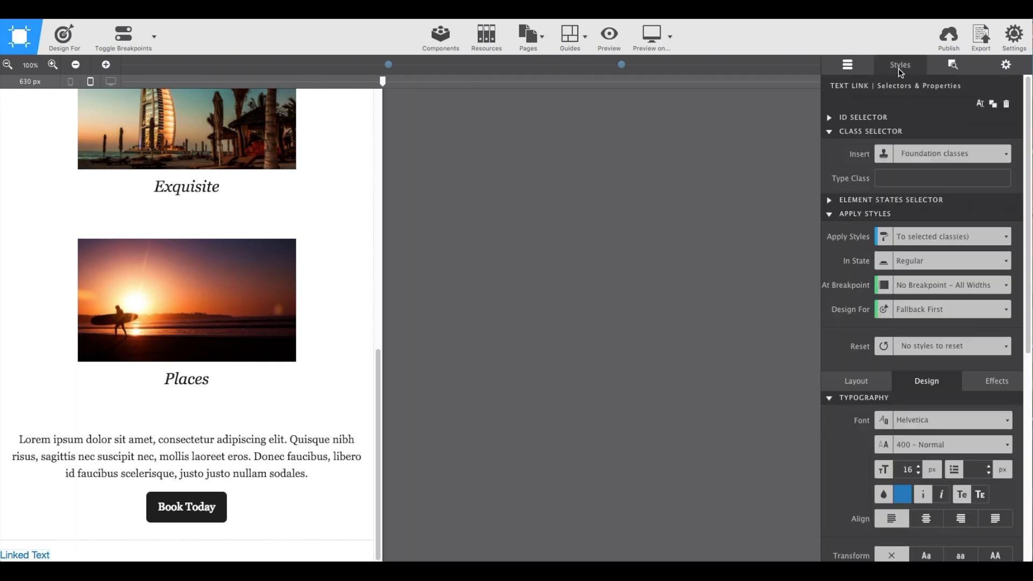
click(895, 178)
text(footer-link)
key(Return)
Set the footer link's font to Montserrat.
scroll(894, 176, down, 2)
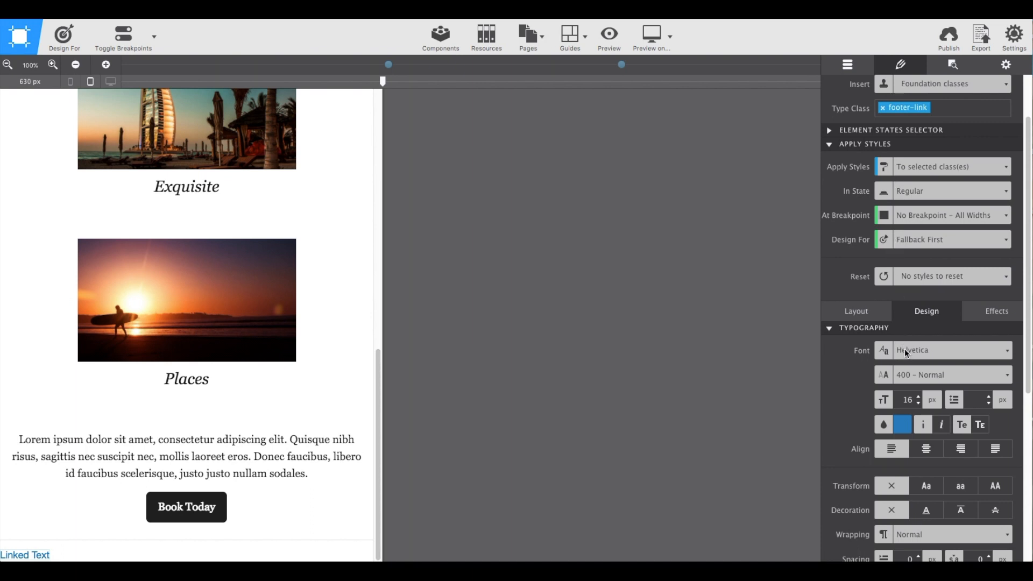
click(905, 349)
text(mont)
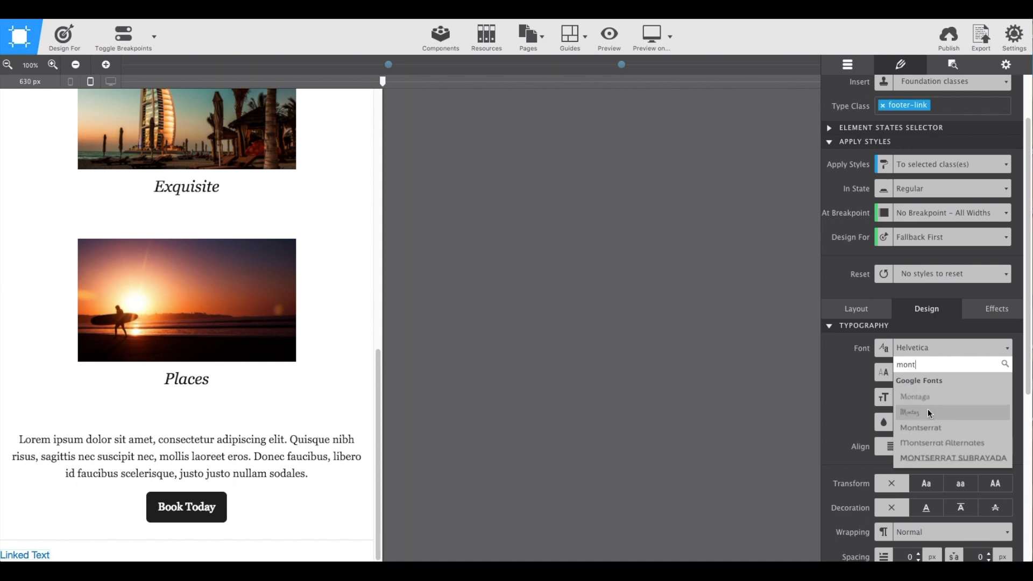
click(937, 428)
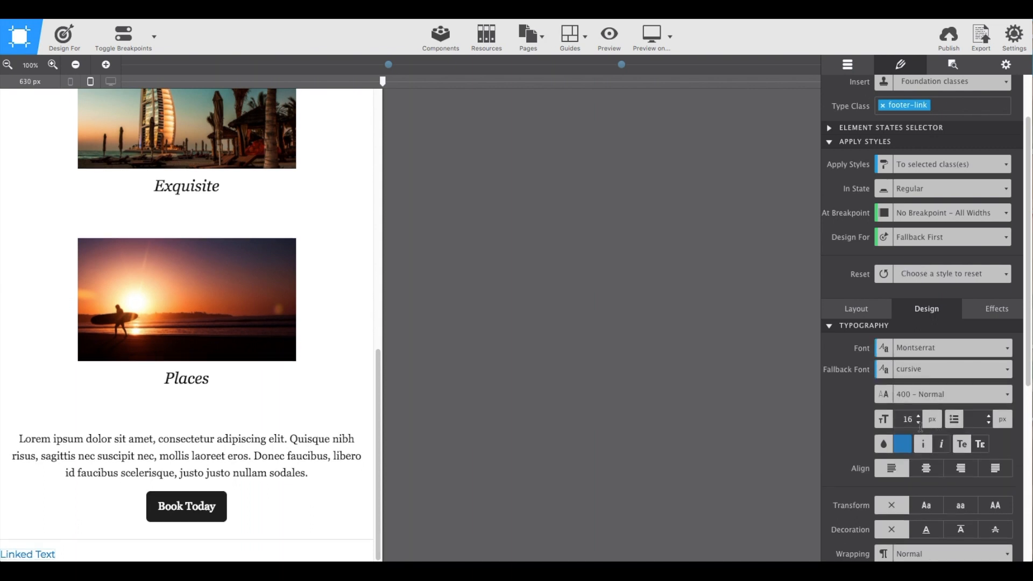
Set the footer link's text color to #424345.
click(902, 444)
drag(903, 222, 791, 144)
drag(887, 338, 842, 339)
text(#424345)
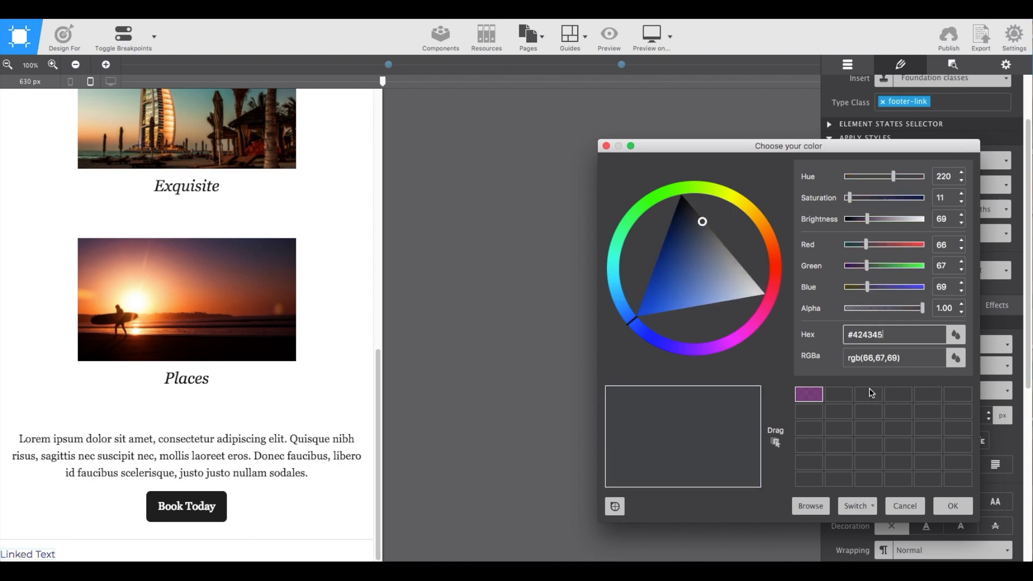
click(948, 506)
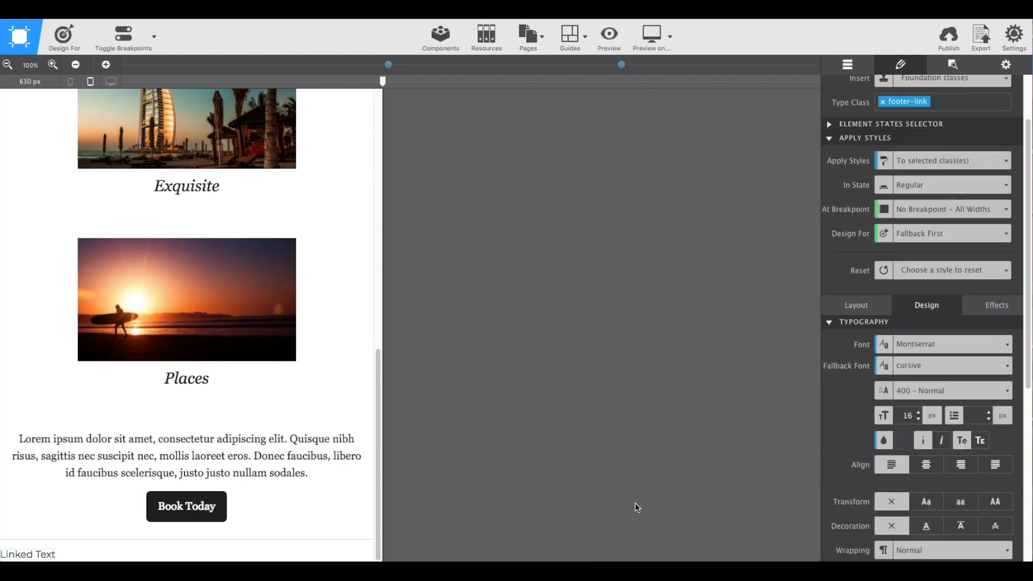
Replace the footer link's placeholder text with "About Us".
right_click(37, 558)
click(48, 507)
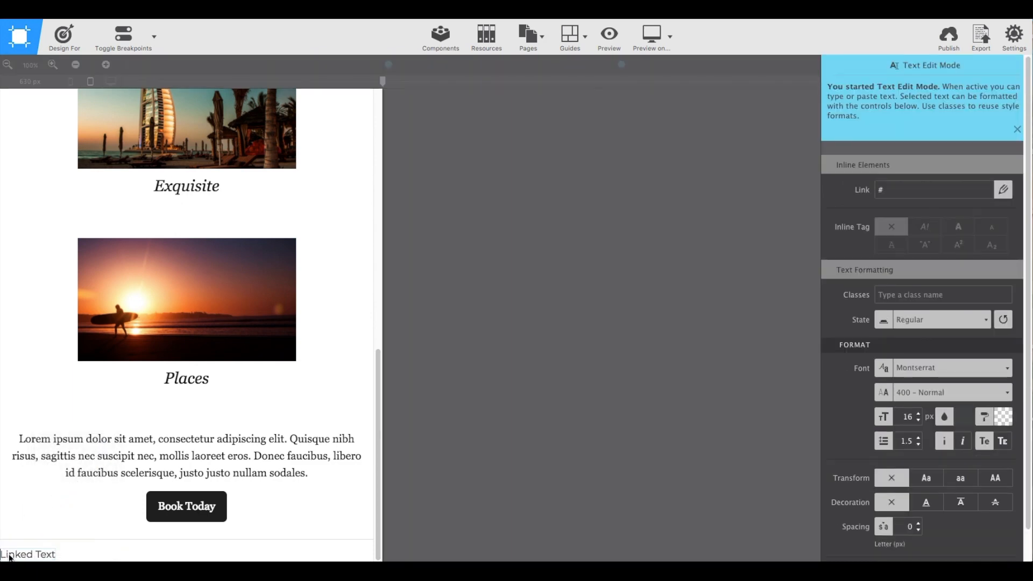
key(shift+Right)
key(shift+Right)
key(shift+Right)
key(shift+Right)
key(shift+Right)
key(shift+Right)
key(shift+Right)
key(shift+Right)
key(shift+Right)
key(shift+Right)
key(shift+Right)
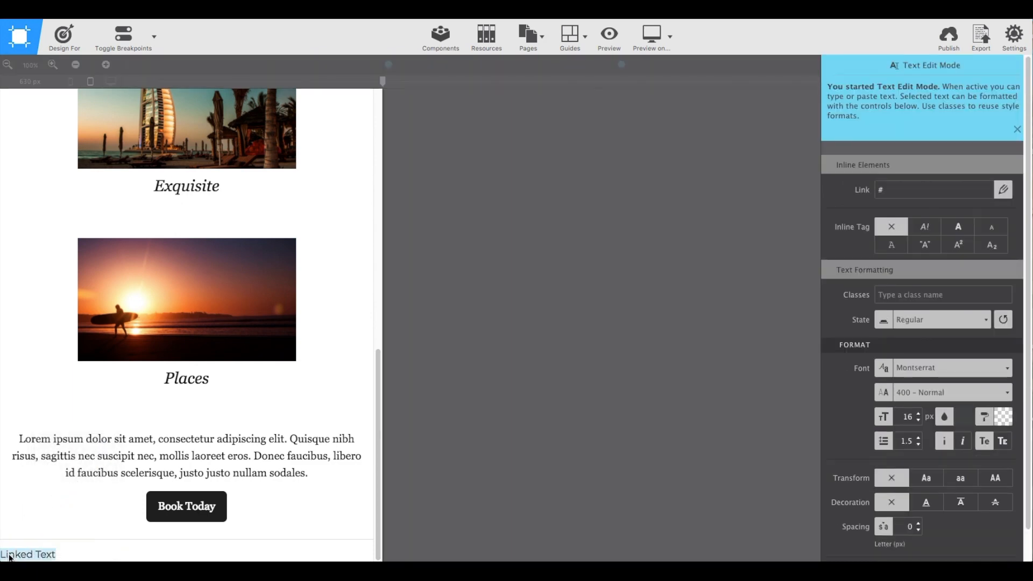
text(A)
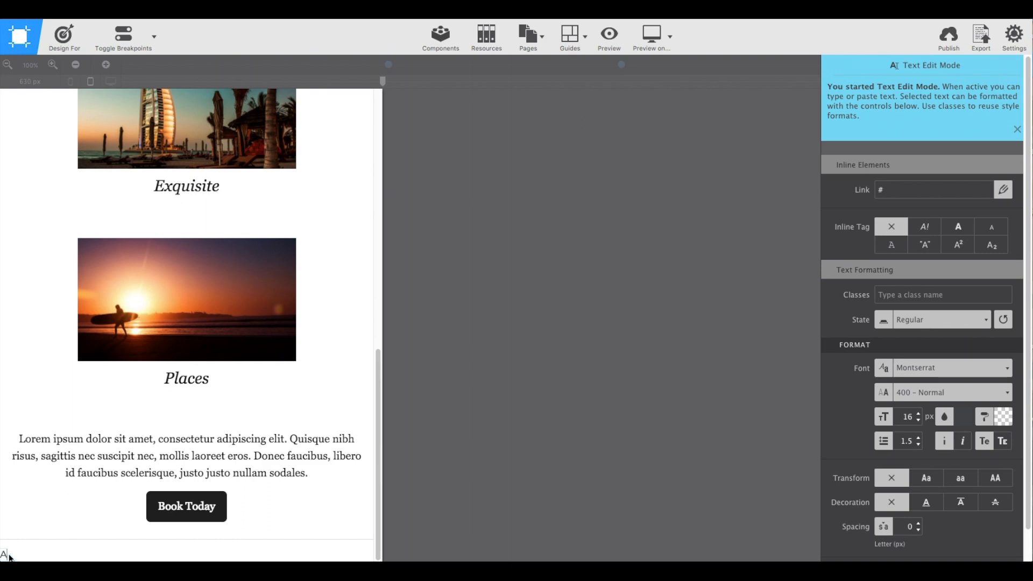
text(bout Us)
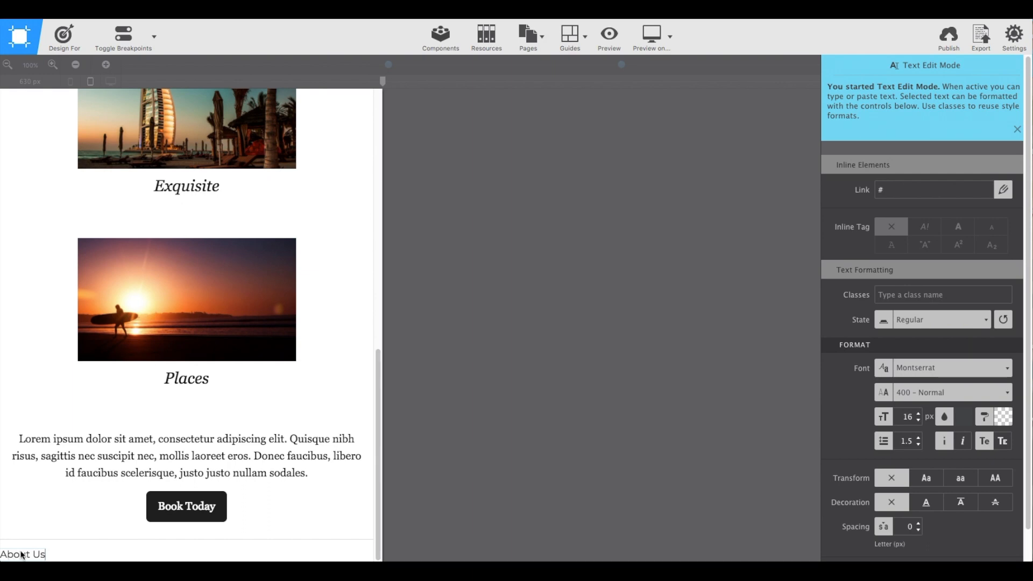
key(Escape)
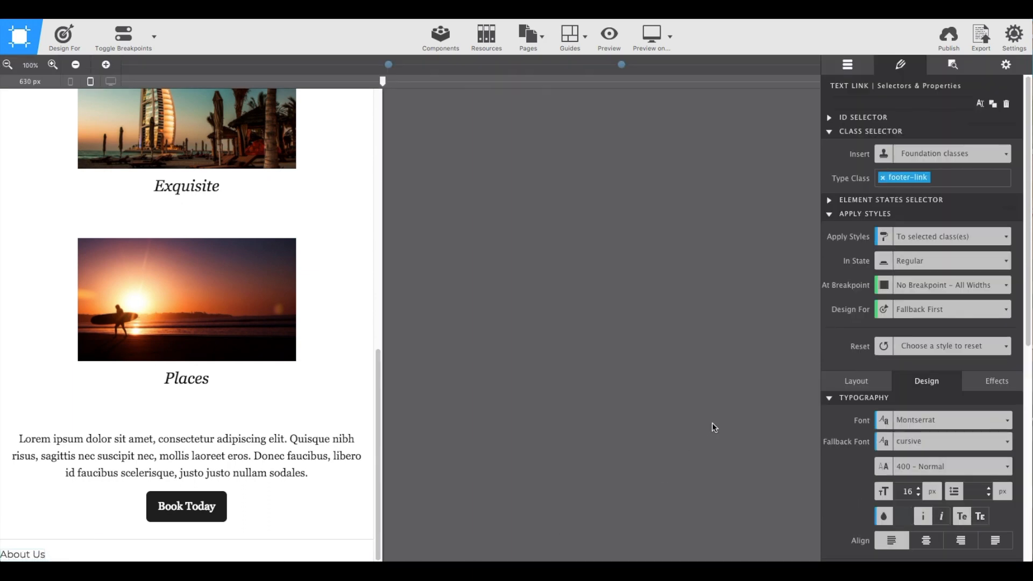
Duplicate the About Us link twice and change the middle link's text to "Made with CSS Grid Builder".
click(994, 105)
click(994, 106)
right_click(70, 558)
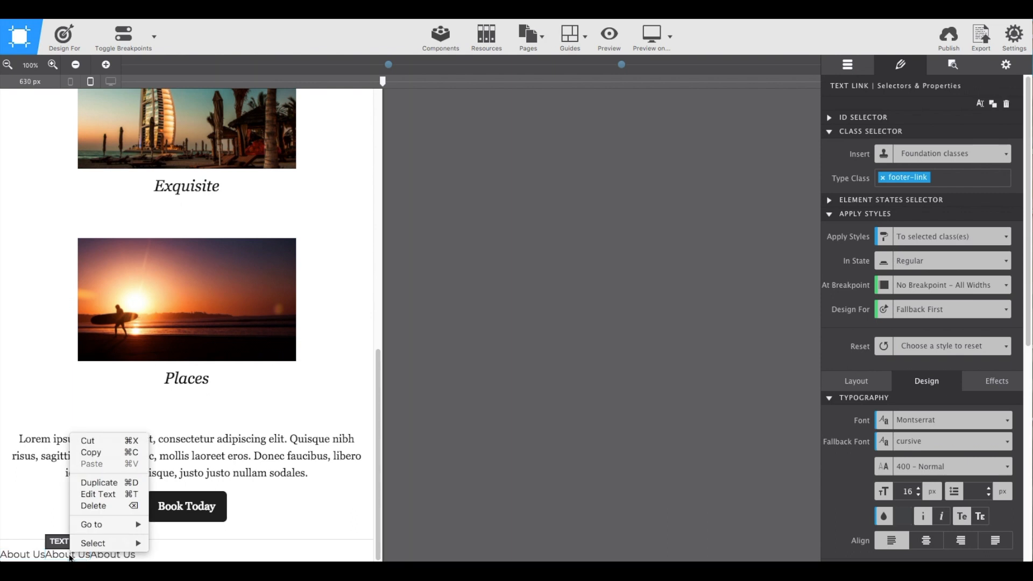
click(98, 493)
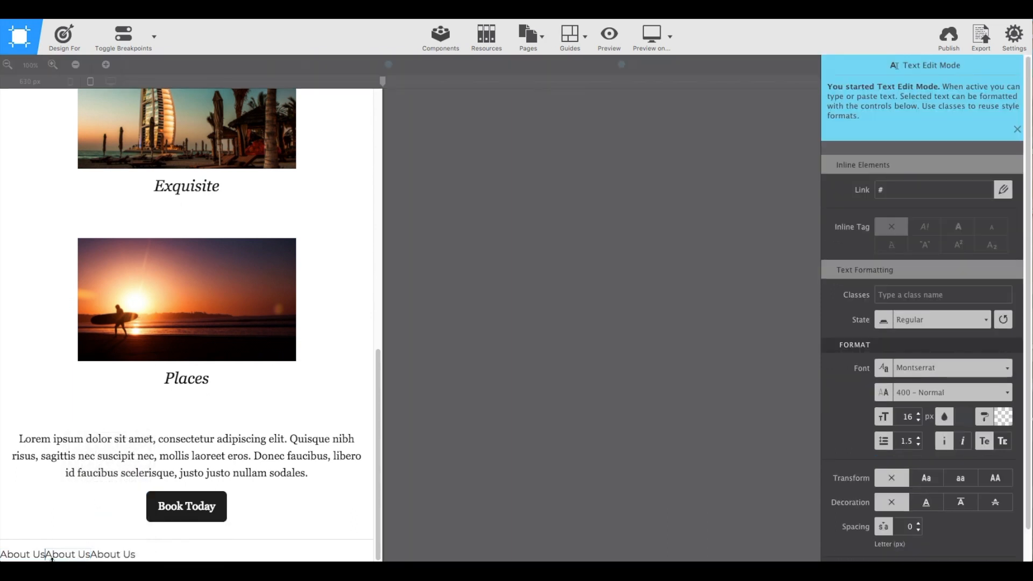
drag(45, 559, 89, 557)
text(Made wit)
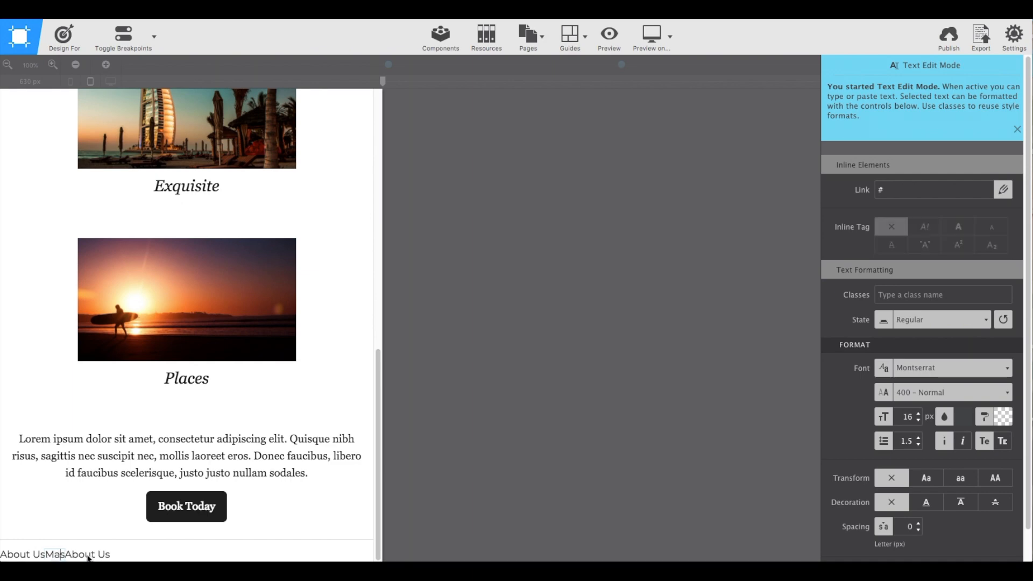
text(h CSS Grid Builder)
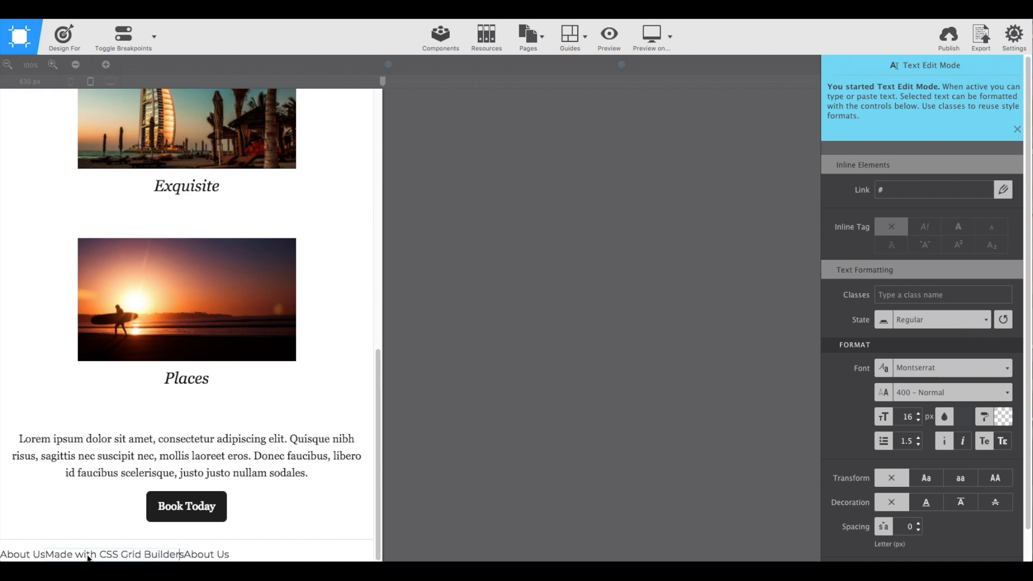
key(BackSpace)
Change the last footer link's text to "Check This Out".
click(193, 558)
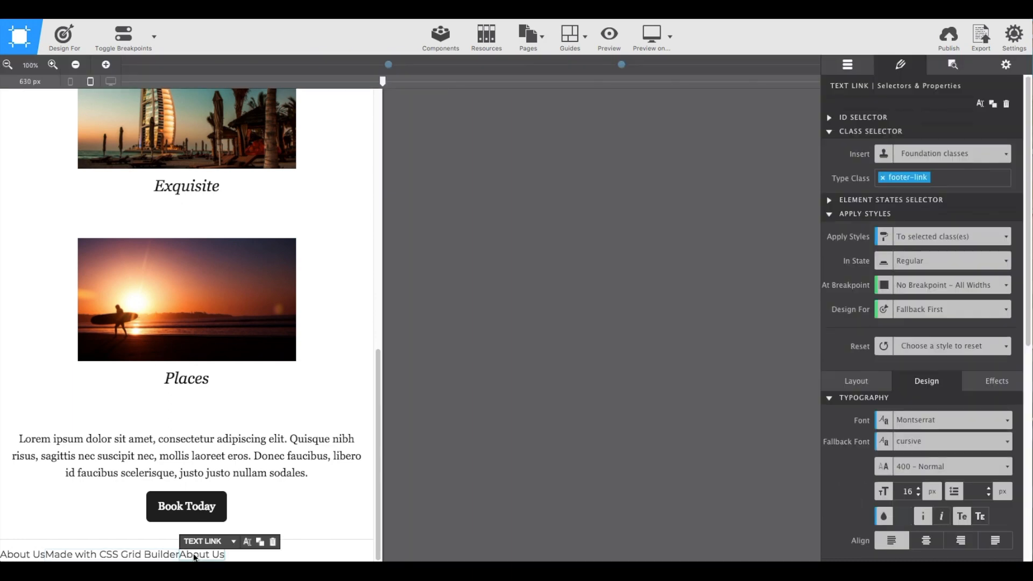
double_click(193, 558)
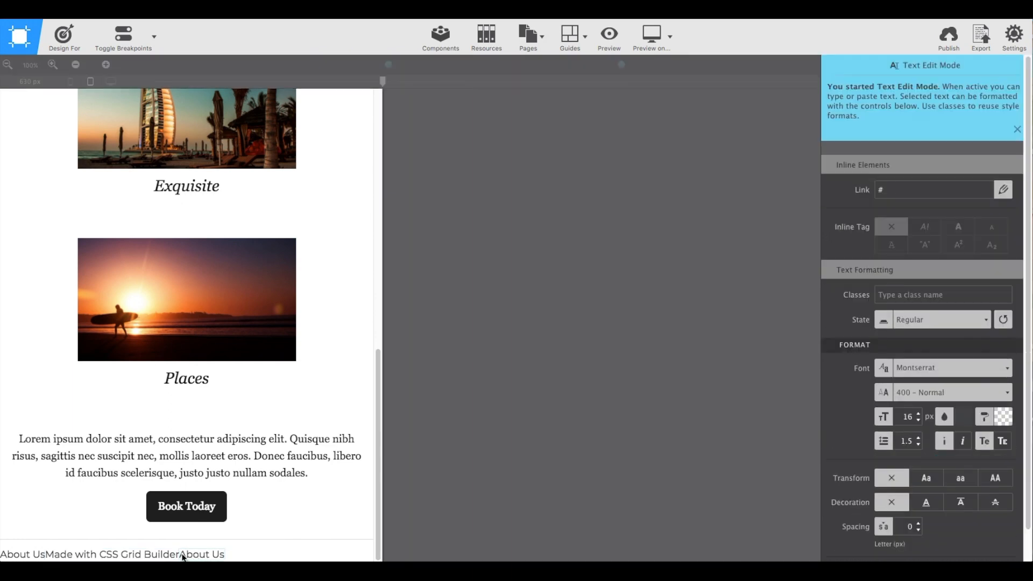
drag(179, 558, 224, 559)
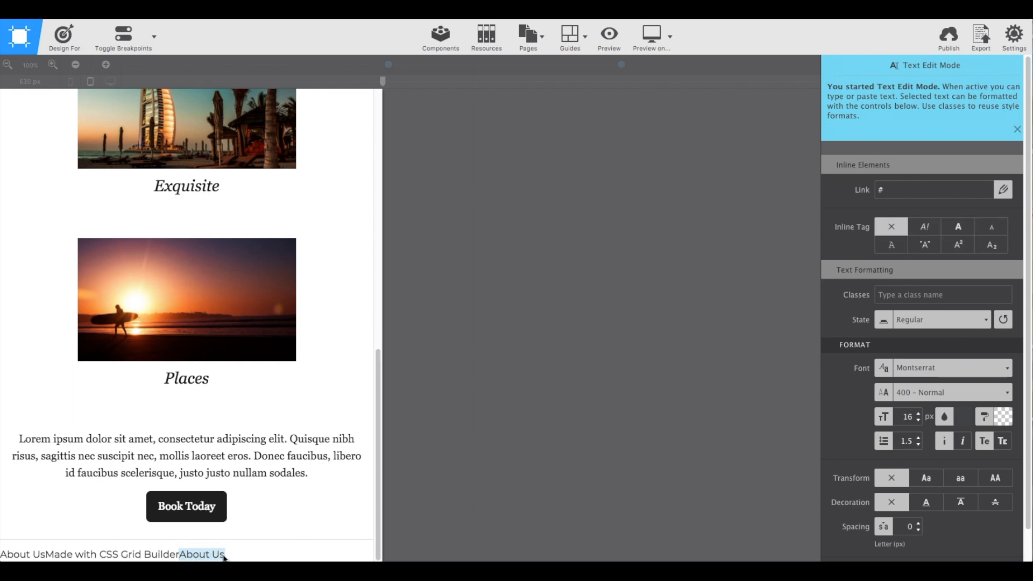
text(Chec)
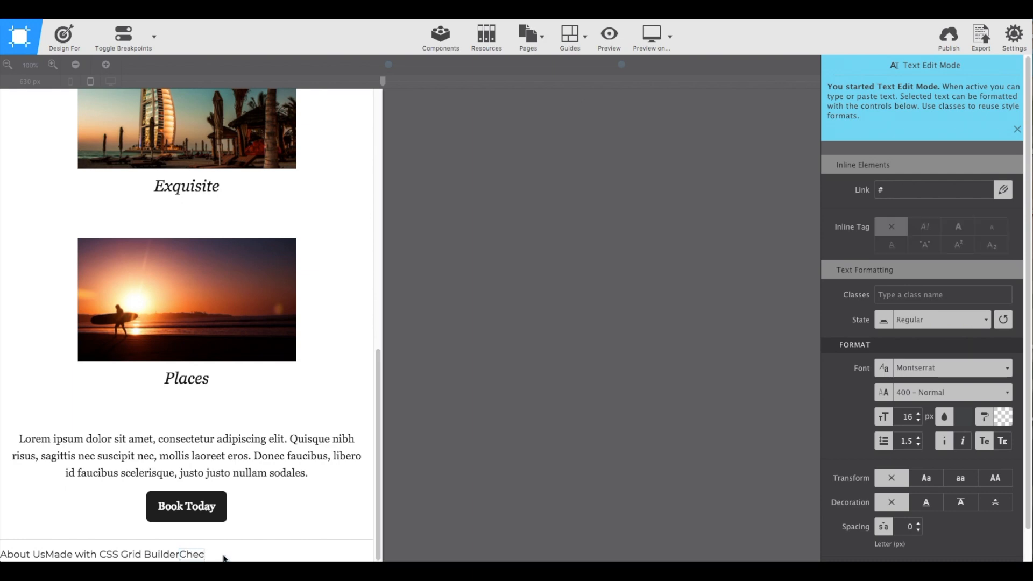
text(k This Out)
key(Escape)
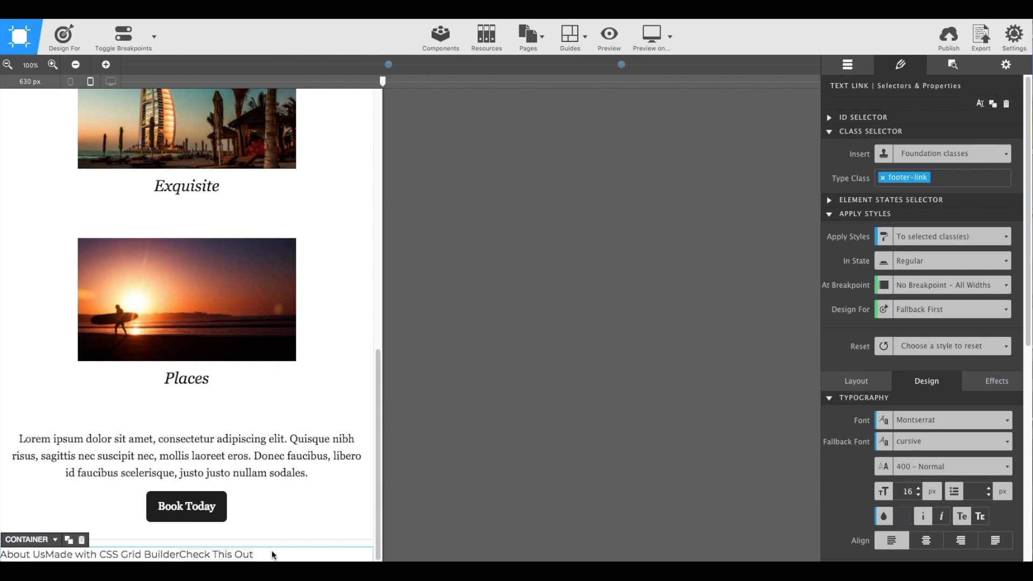
Set the display of the footer-nav container to Flex.
click(271, 553)
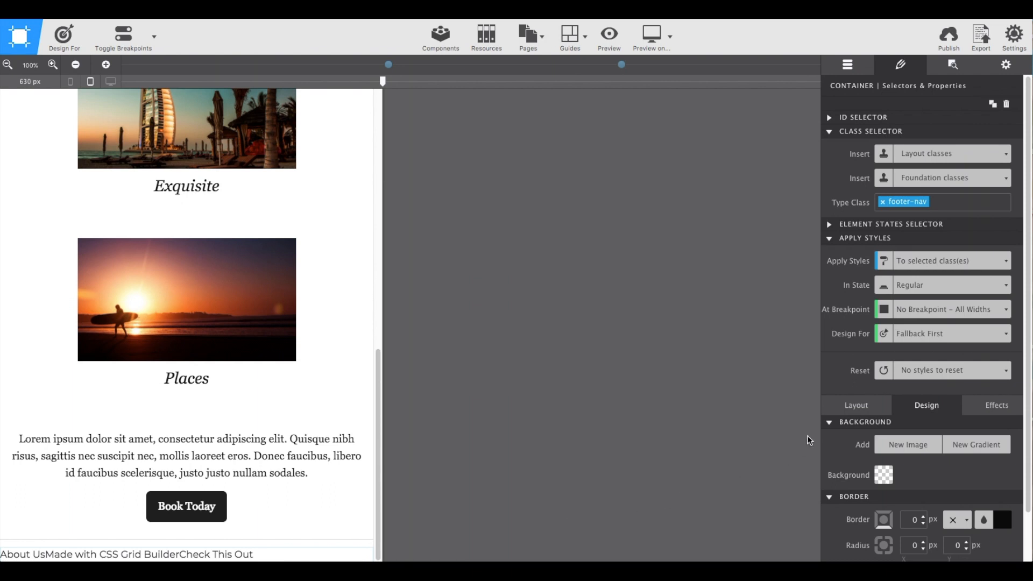
click(852, 408)
scroll(851, 407, down, 4)
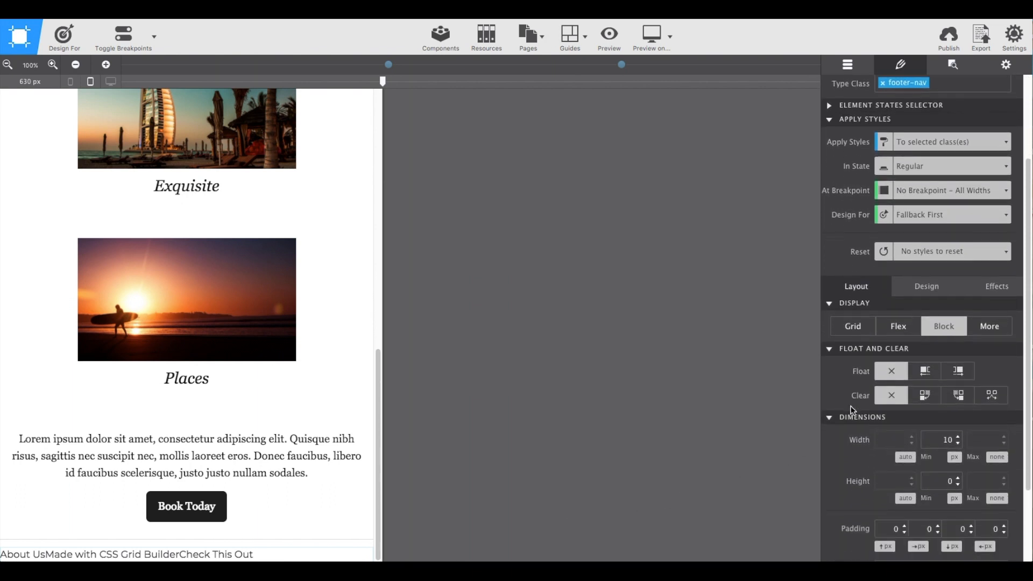
click(904, 332)
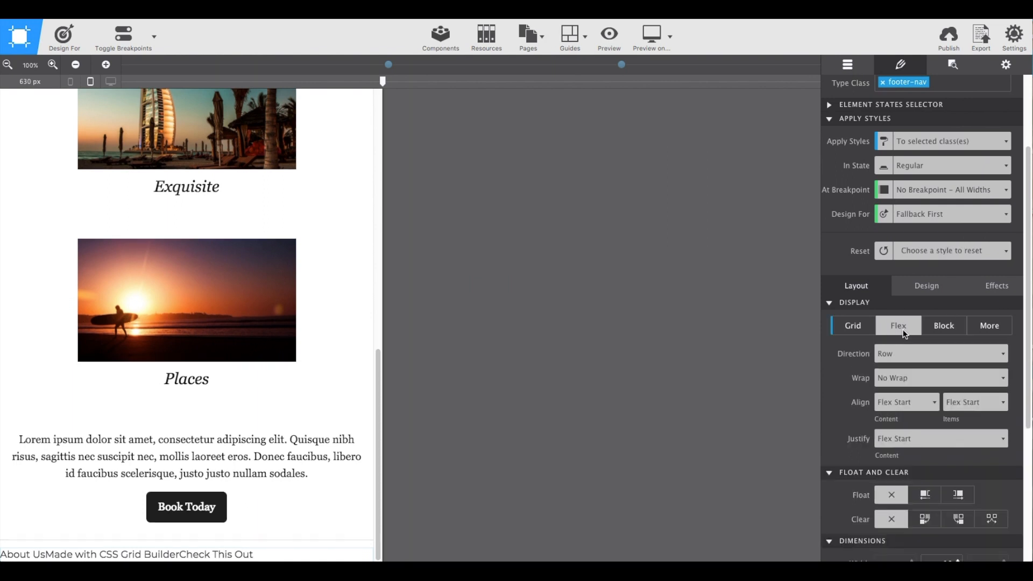
Let the footer-nav container's flex items wrap by setting its wrap option to Wrap.
click(901, 378)
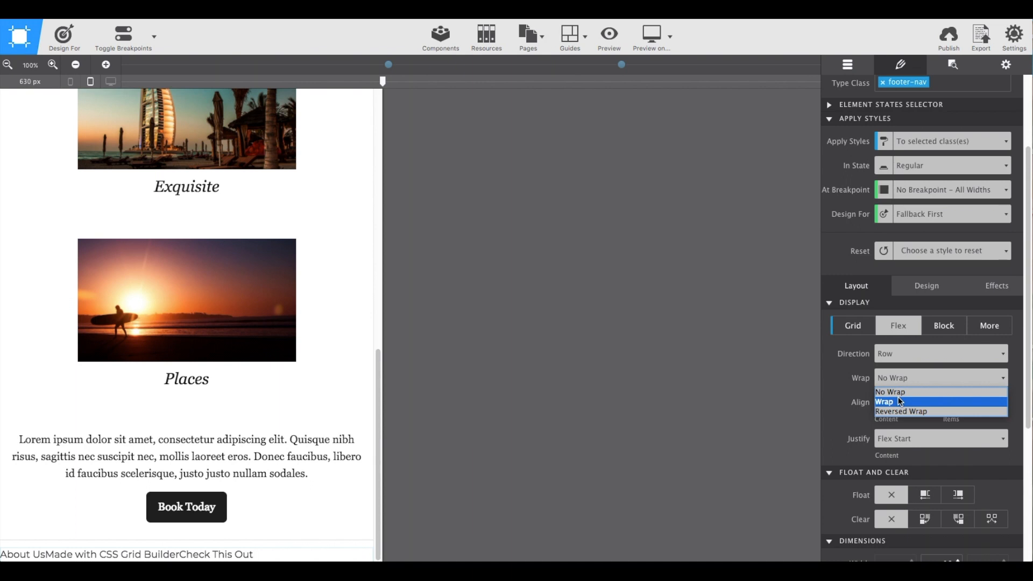
click(900, 402)
scroll(900, 400, down, 1)
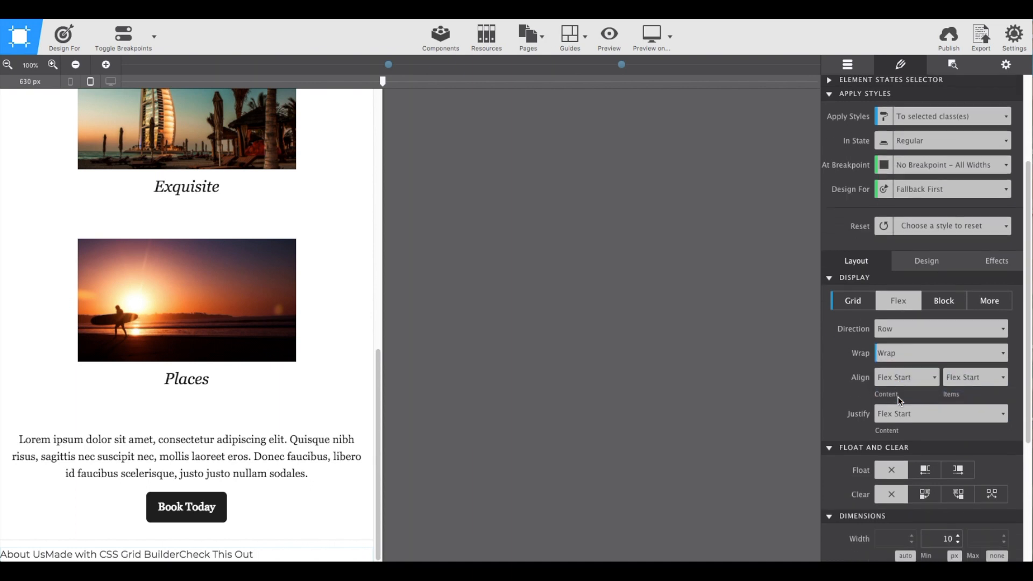
Set both the item alignment and the content justification of the footer-nav container to Center.
click(959, 382)
click(961, 414)
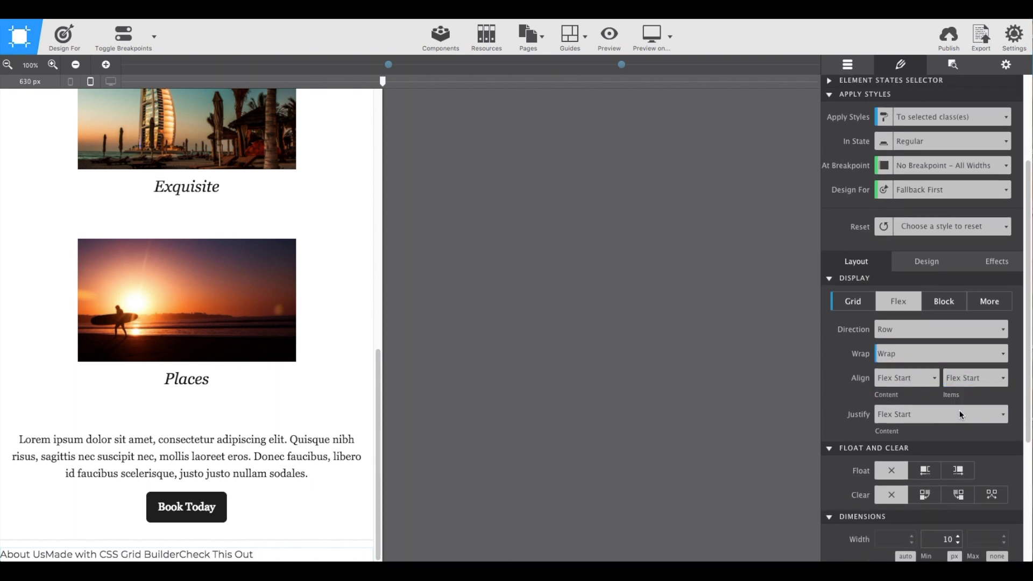
click(972, 381)
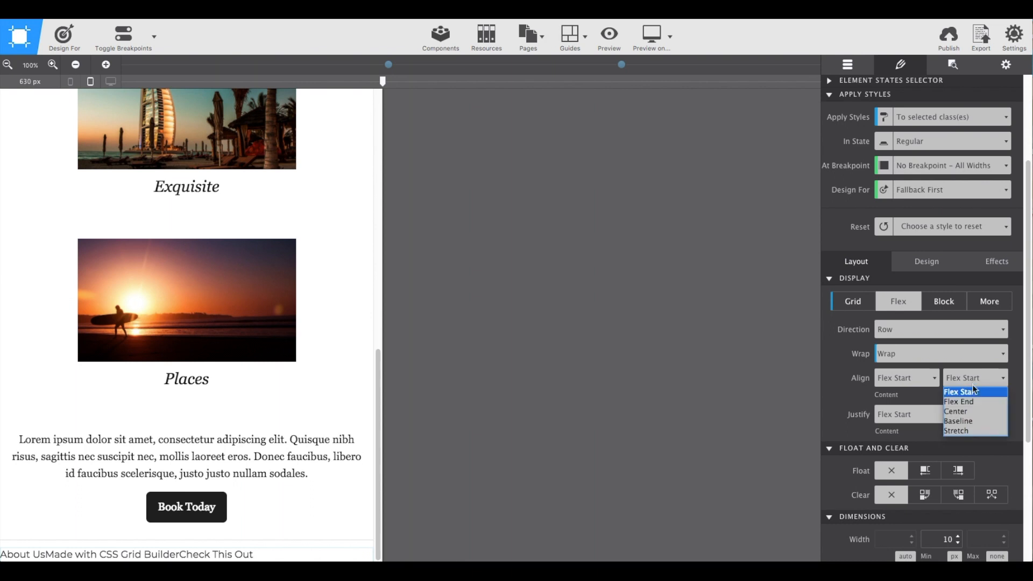
click(967, 412)
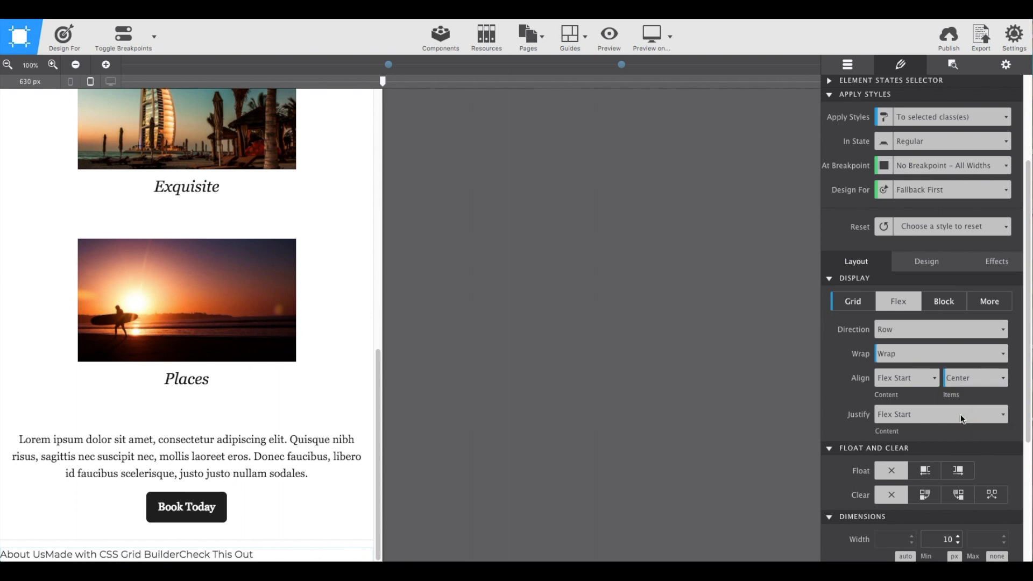
click(960, 416)
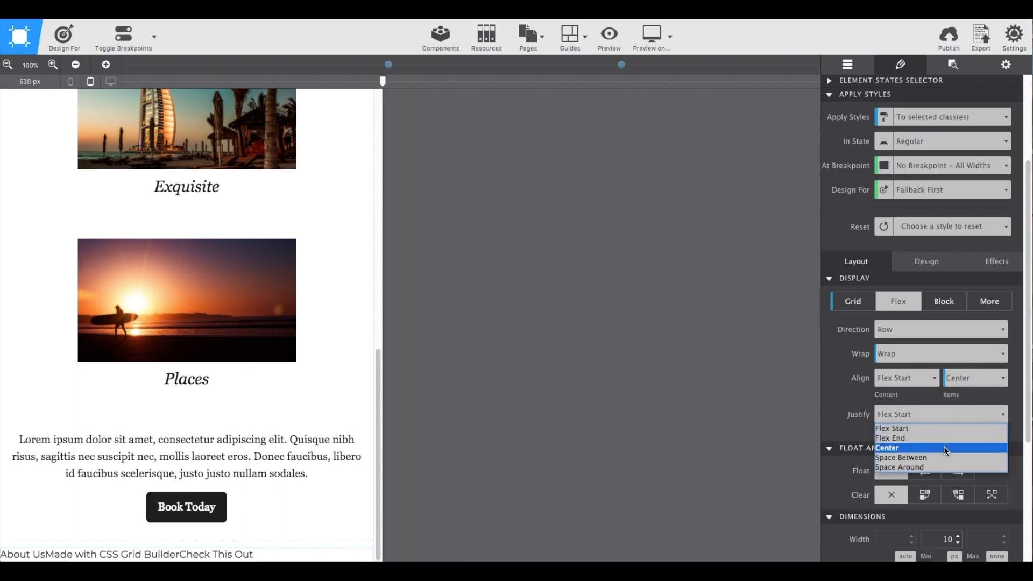
click(945, 449)
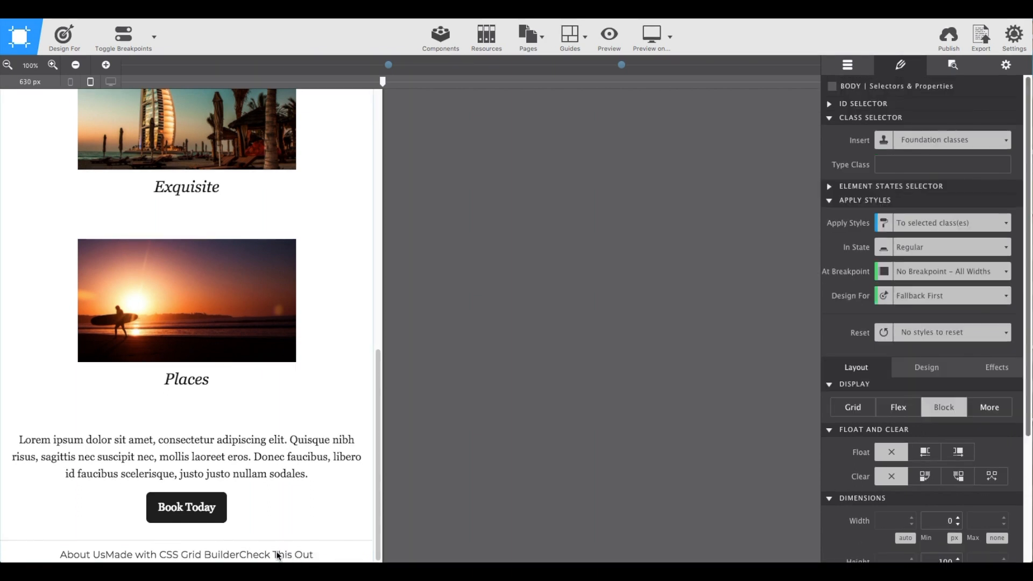
Give the footer-link class padding of 10 px at top and bottom and 20 px at right and left.
click(90, 555)
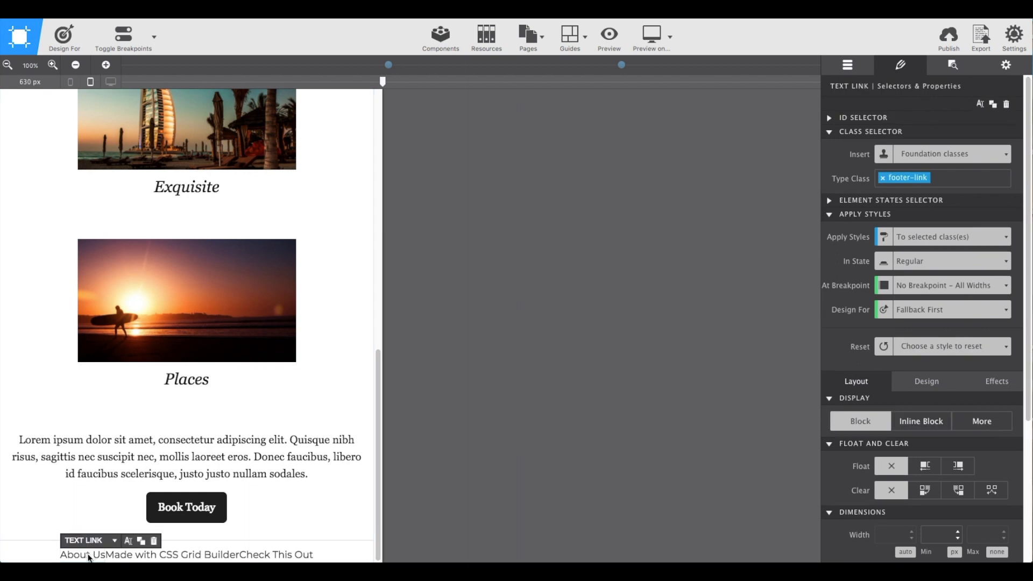
click(129, 558)
click(279, 557)
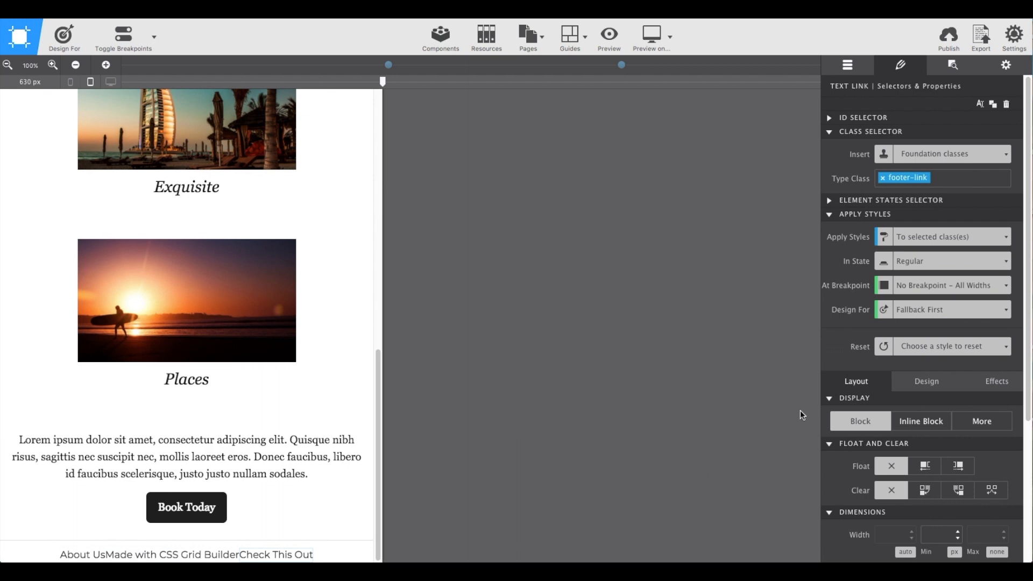
scroll(852, 389, down, 3)
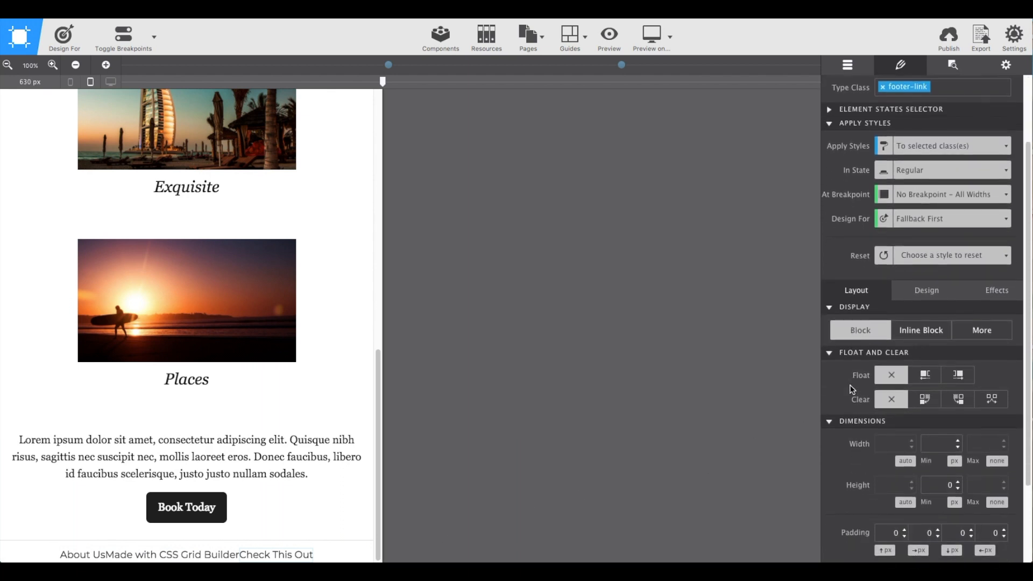
scroll(852, 389, down, 3)
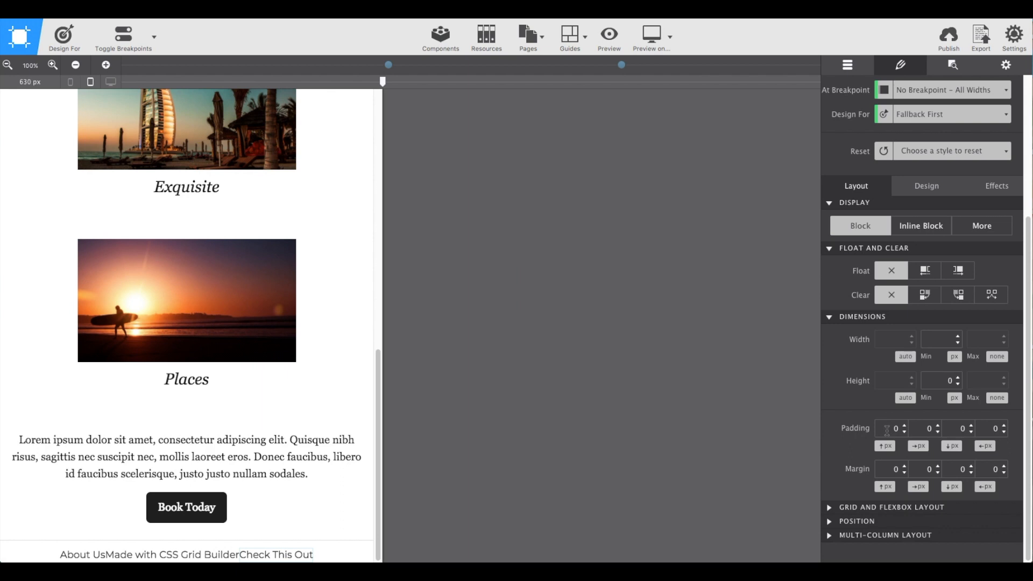
text(1)
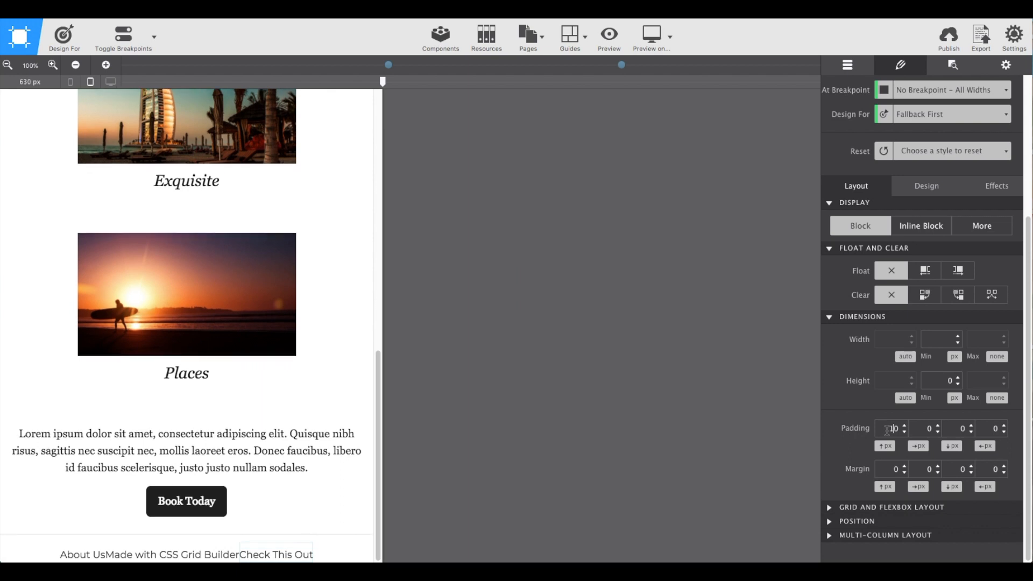
click(921, 429)
text(2)
click(946, 428)
text(1)
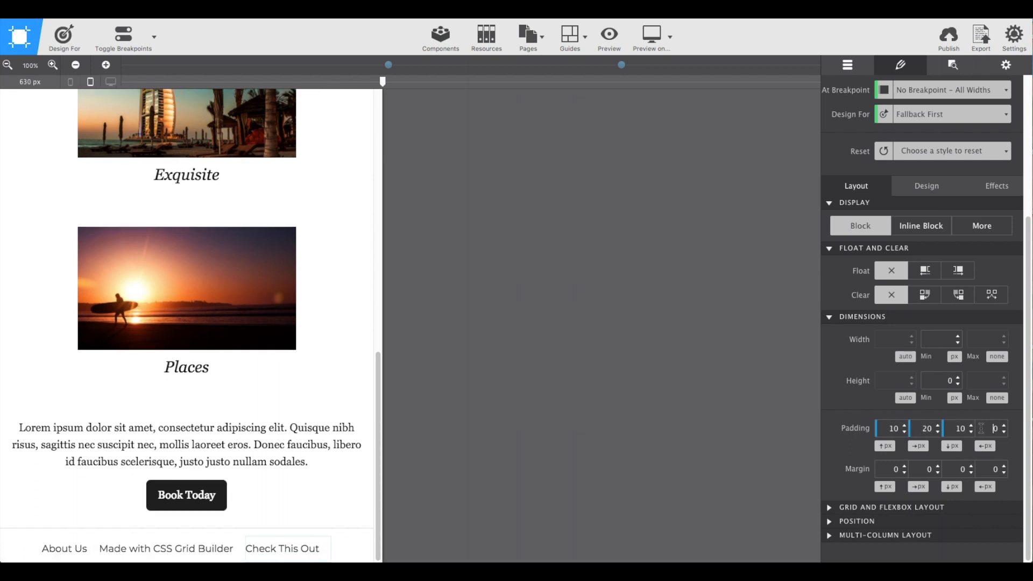
text(2)
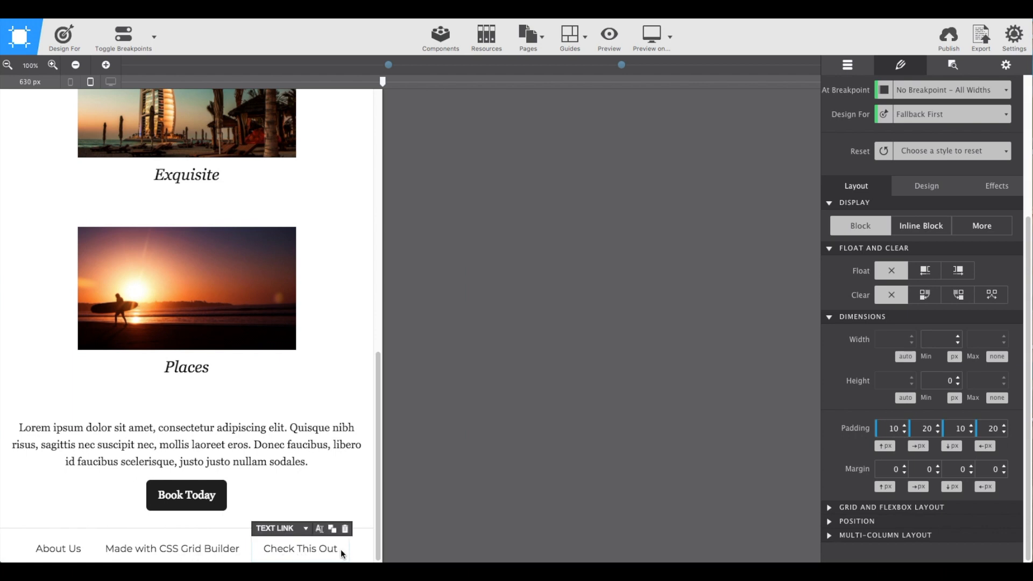
Set the bottom margin of the footer-nav container to 60 px.
click(364, 546)
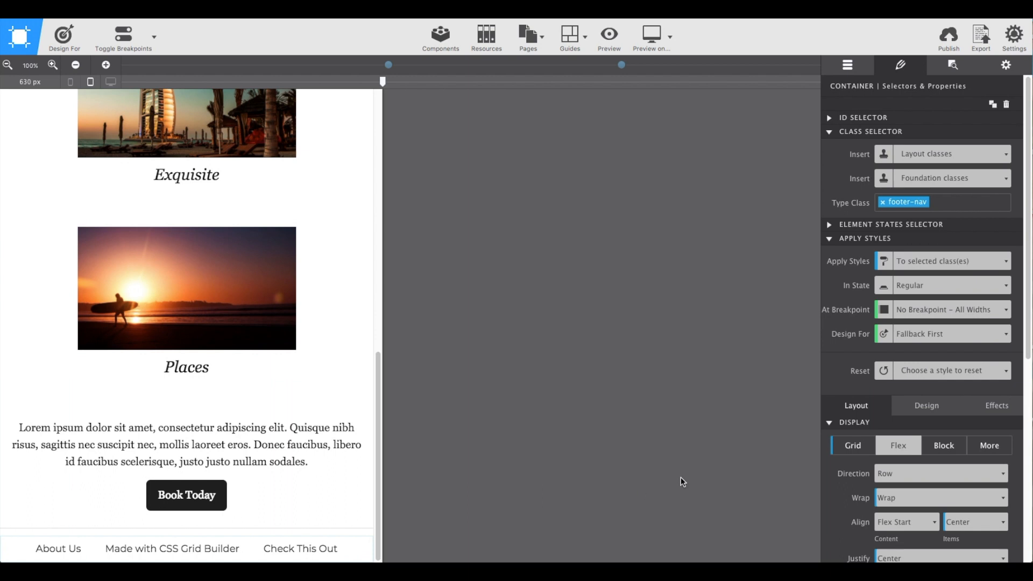
scroll(842, 474, down, 5)
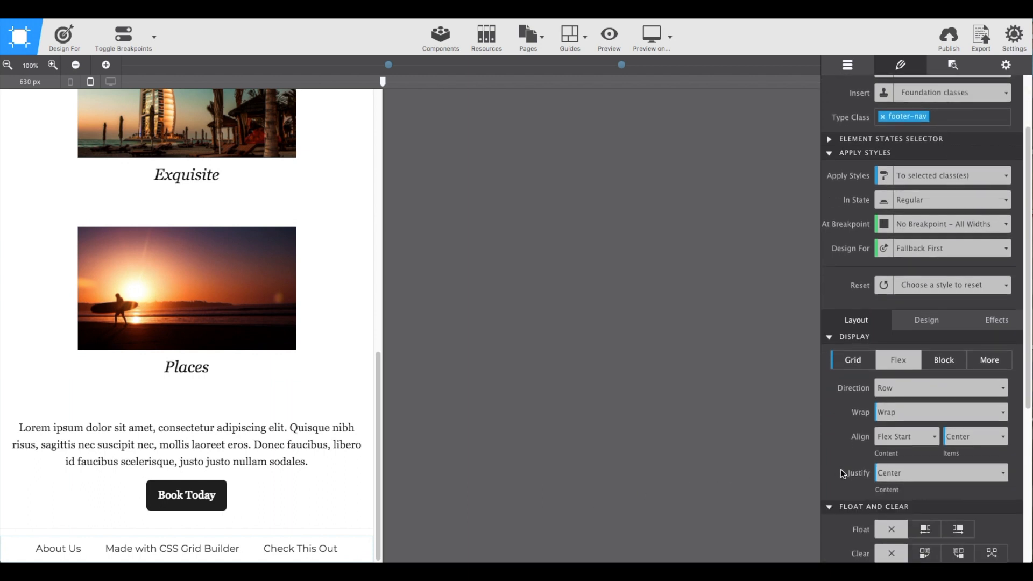
scroll(843, 474, down, 2)
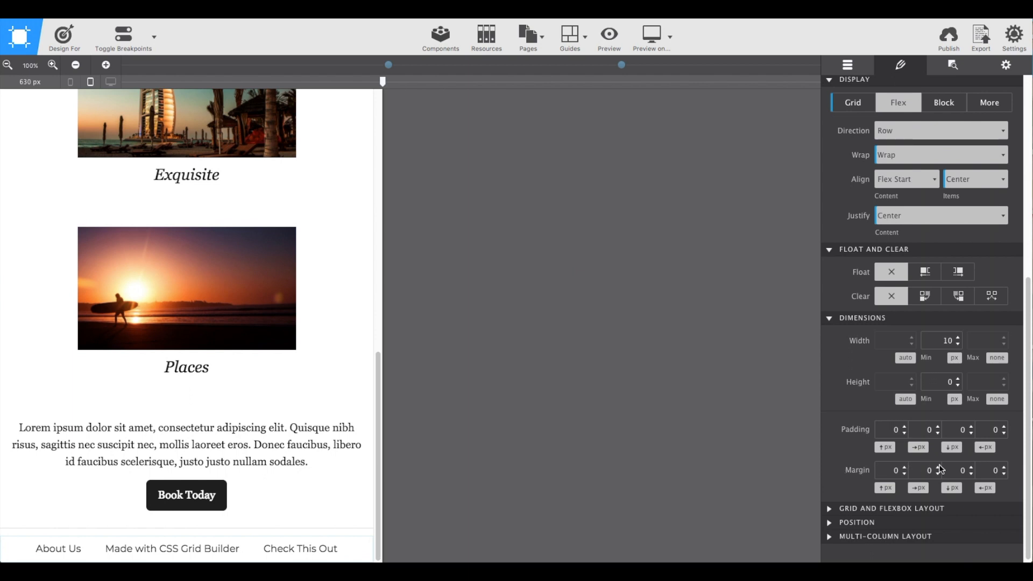
text(6)
scroll(241, 477, down, 1)
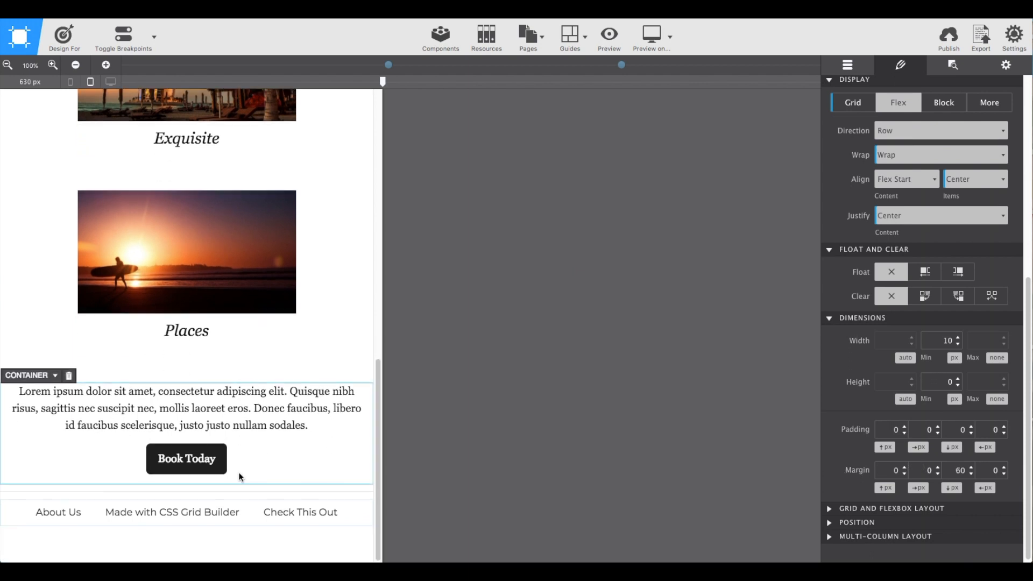
Preview the page and check the footer layout by adjusting the preview width.
click(609, 38)
mouse_move(376, 420)
mouse_down()
mouse_move(383, 119)
mouse_move(385, 421)
mouse_up()
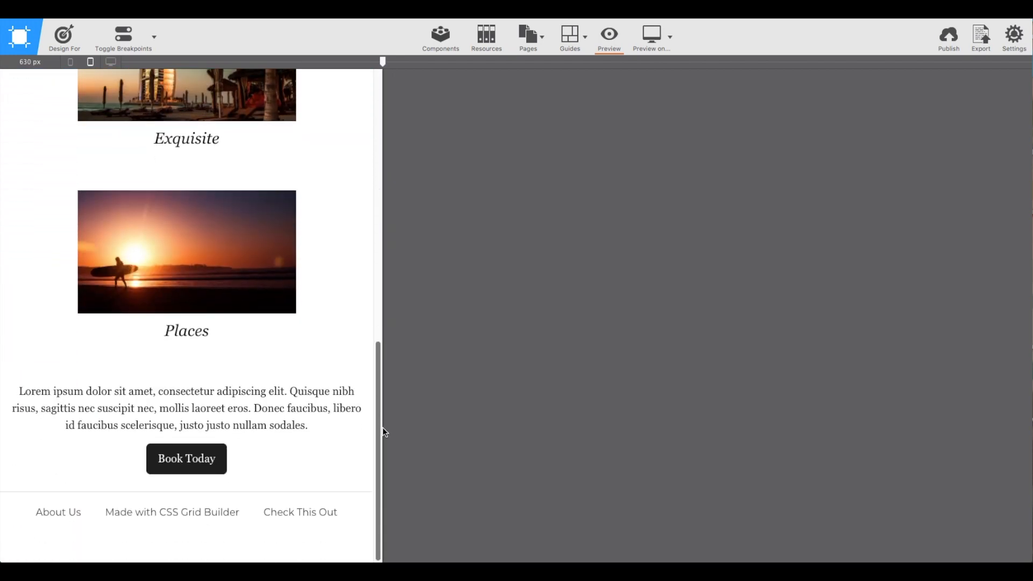